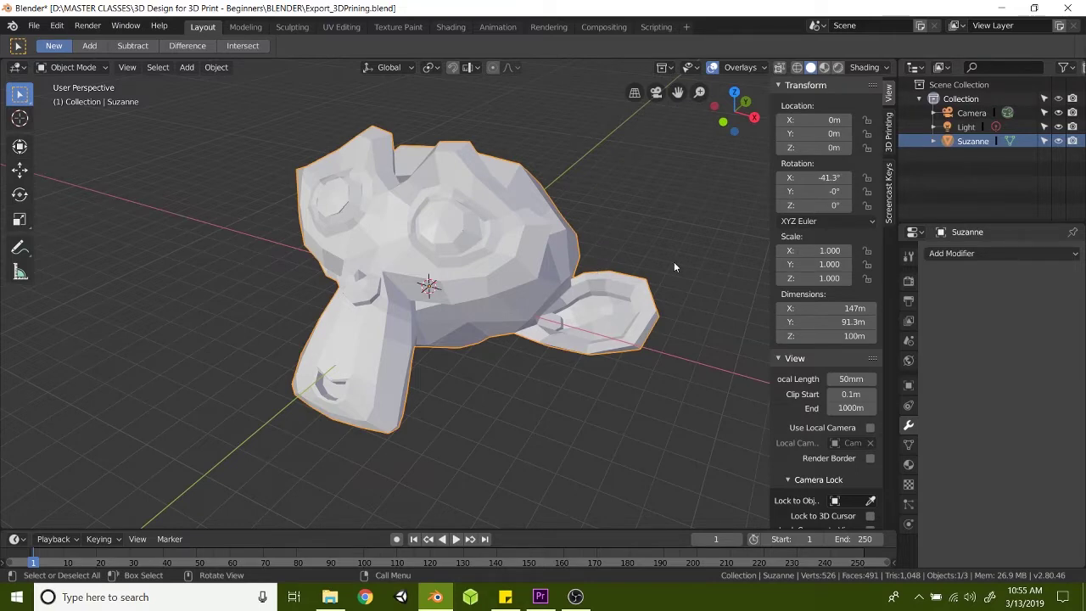
Run all 3D print checks on the Suzanne mesh and review the full output list
click(973, 146)
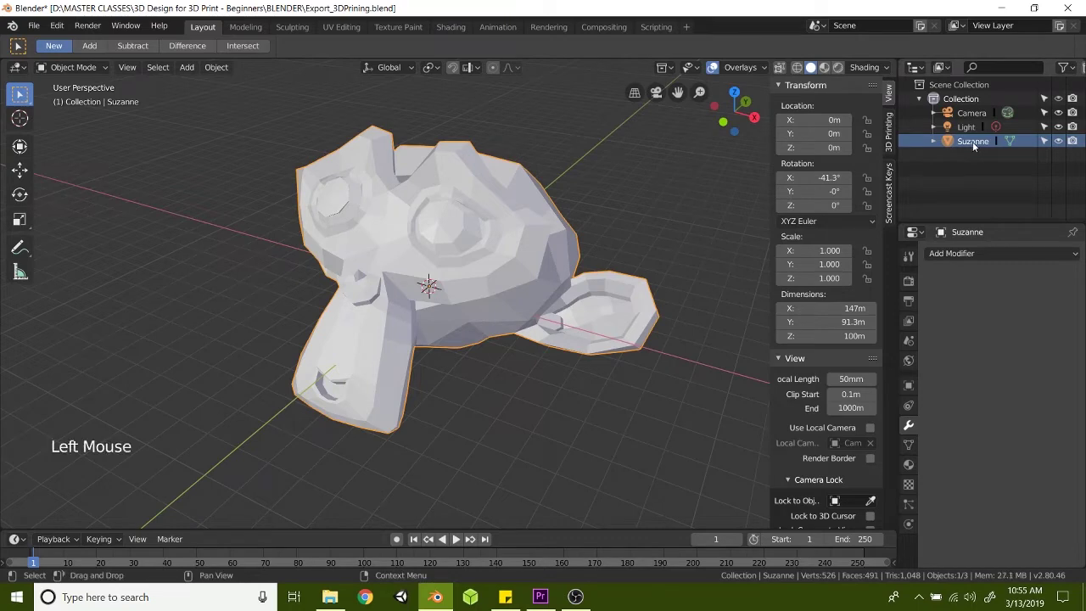
click(889, 140)
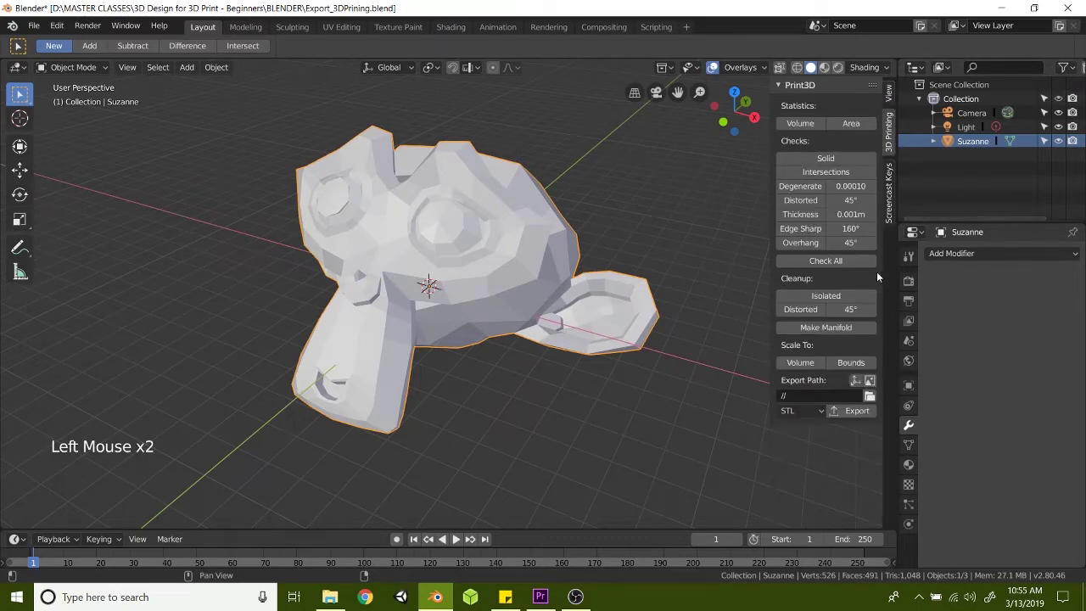
click(820, 260)
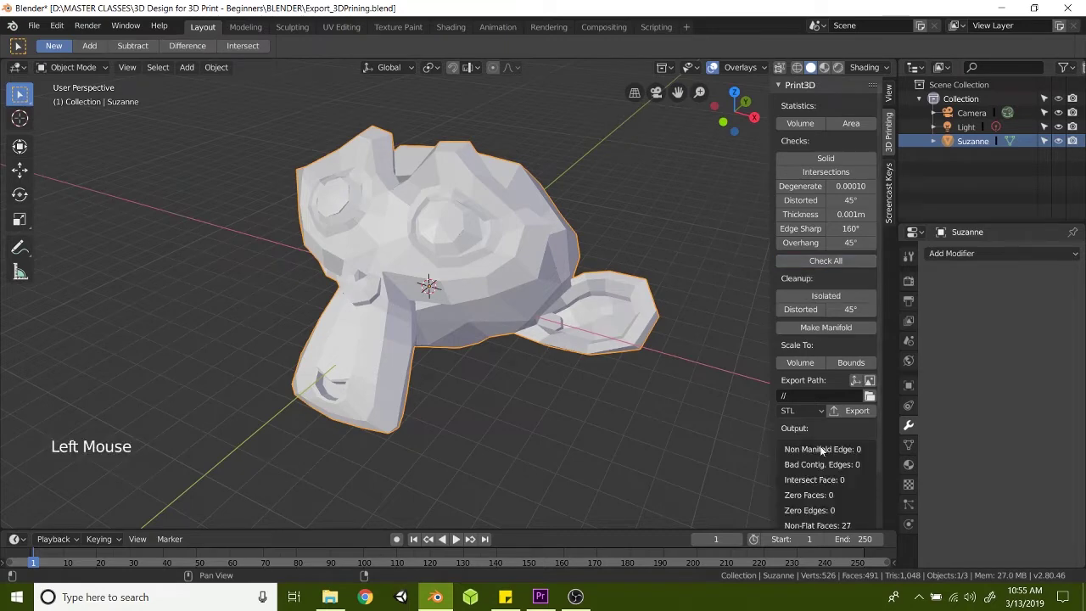
scroll(839, 489, down, 2)
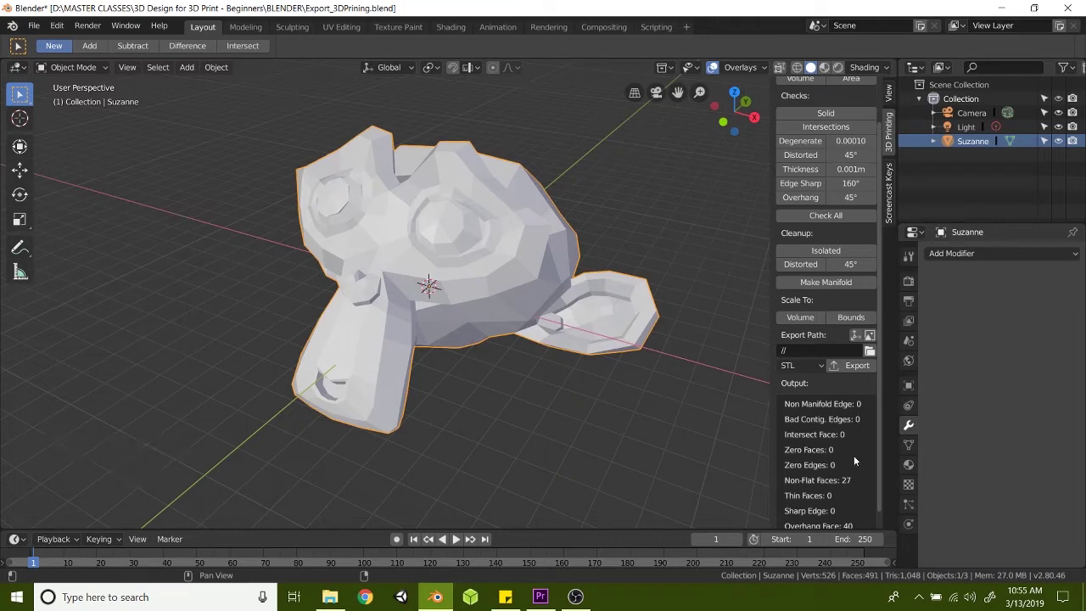
scroll(844, 489, down, 1)
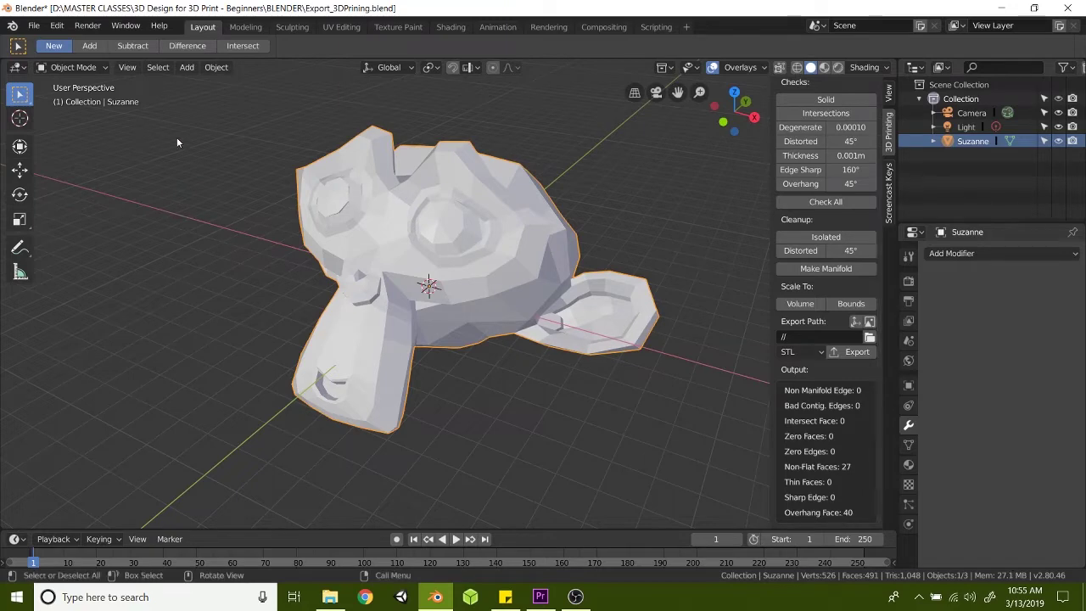
Enter Edit Mode on Suzanne, clear the selection and select only the faces flagged as overhangs
key(Tab)
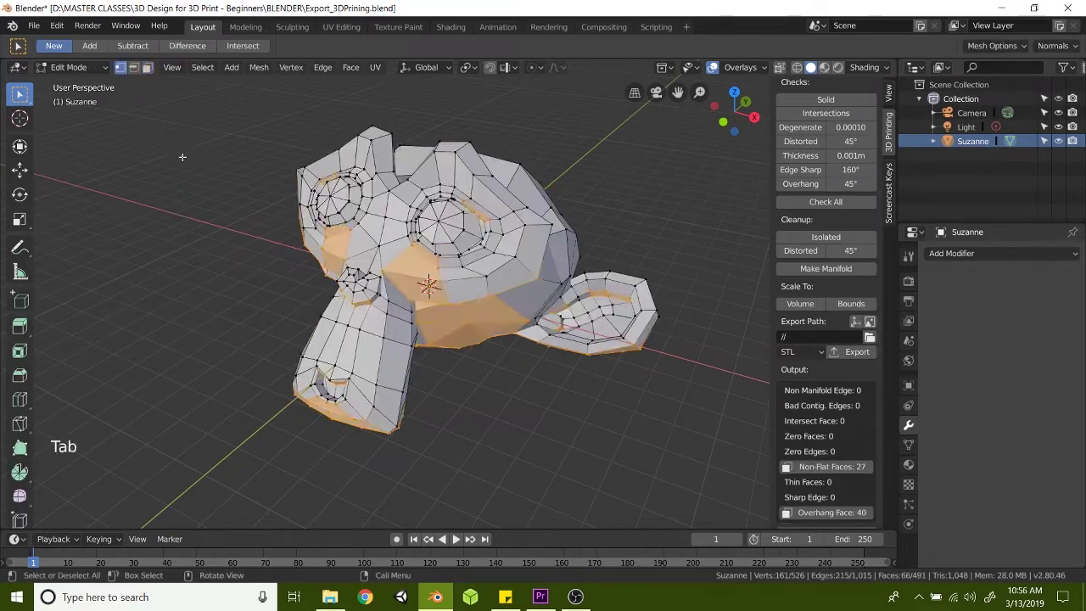
click(569, 408)
key(a)
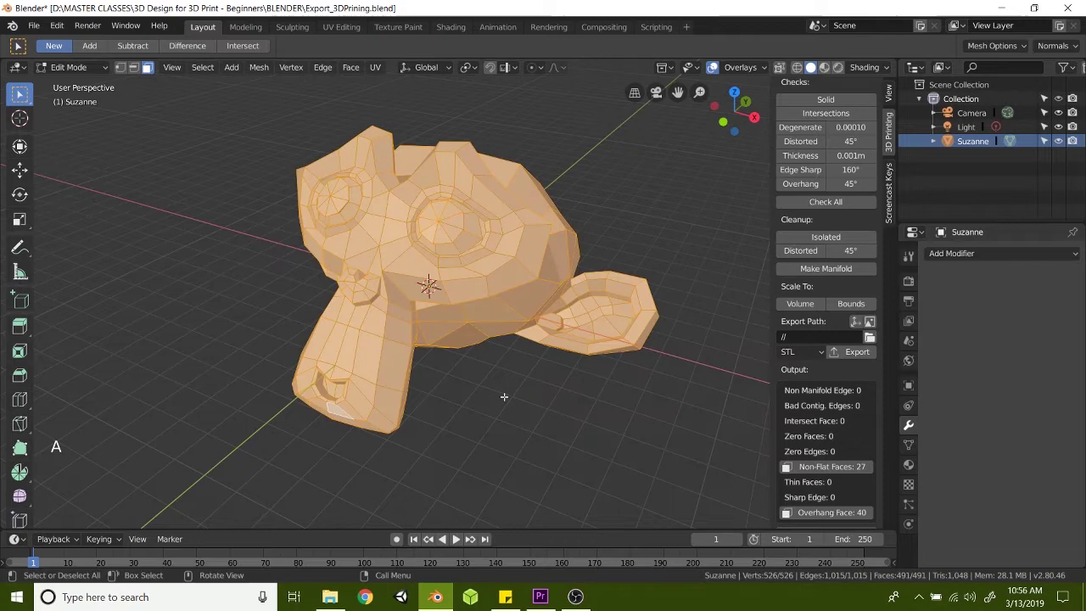
key(alt+a)
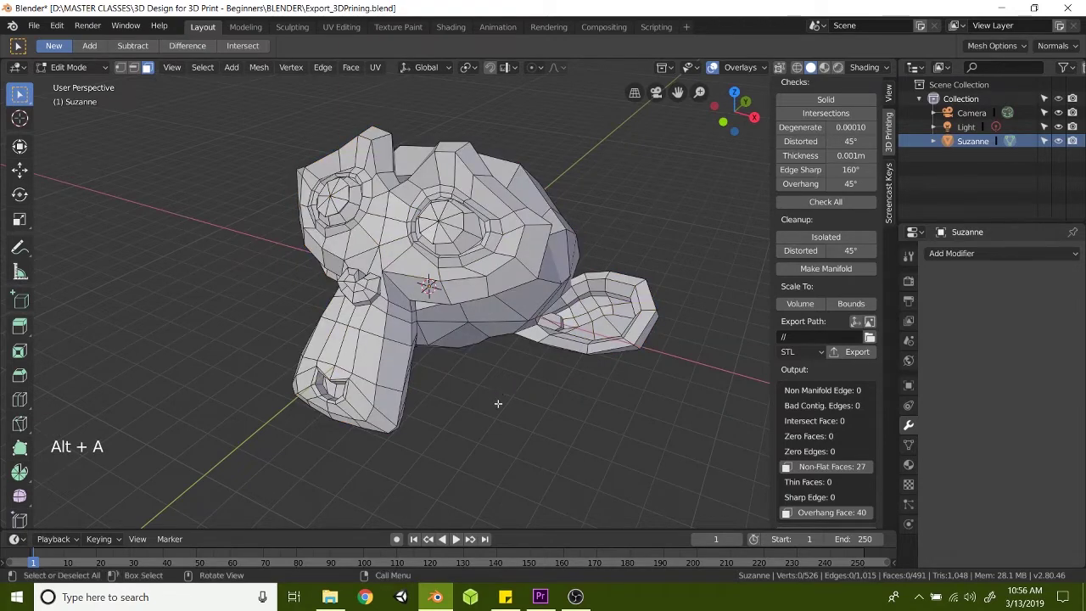
alt+middle_drag(497, 395, 619, 280)
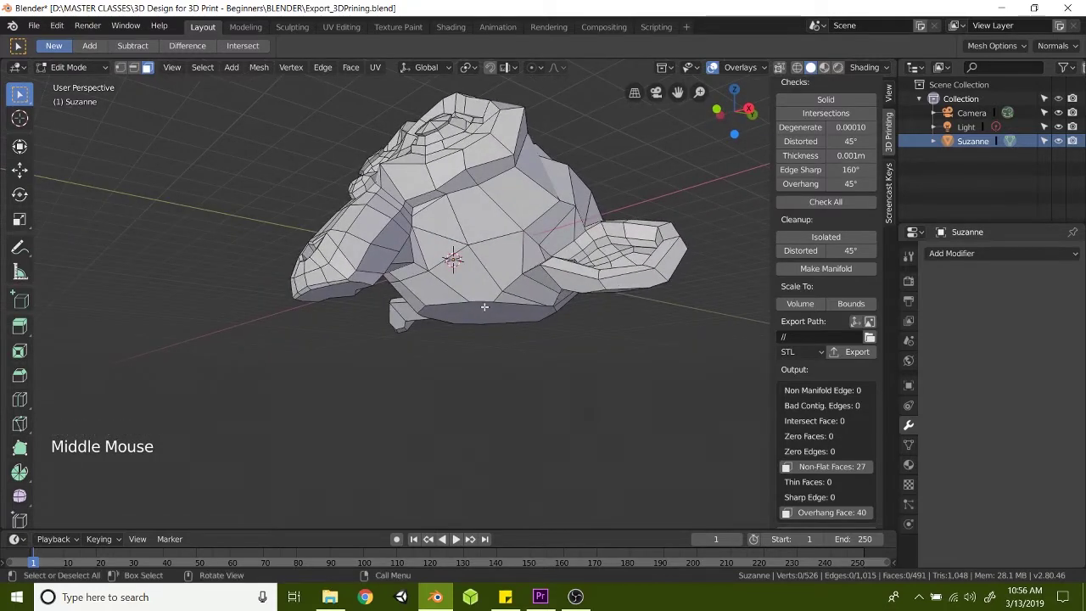
alt+middle_drag(484, 308, 548, 347)
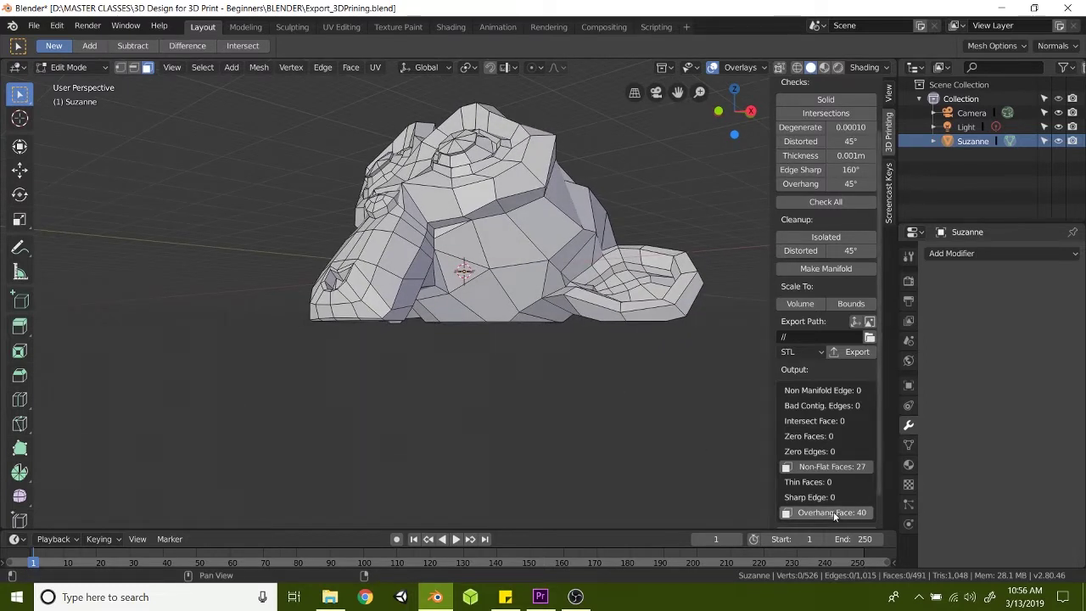
click(824, 511)
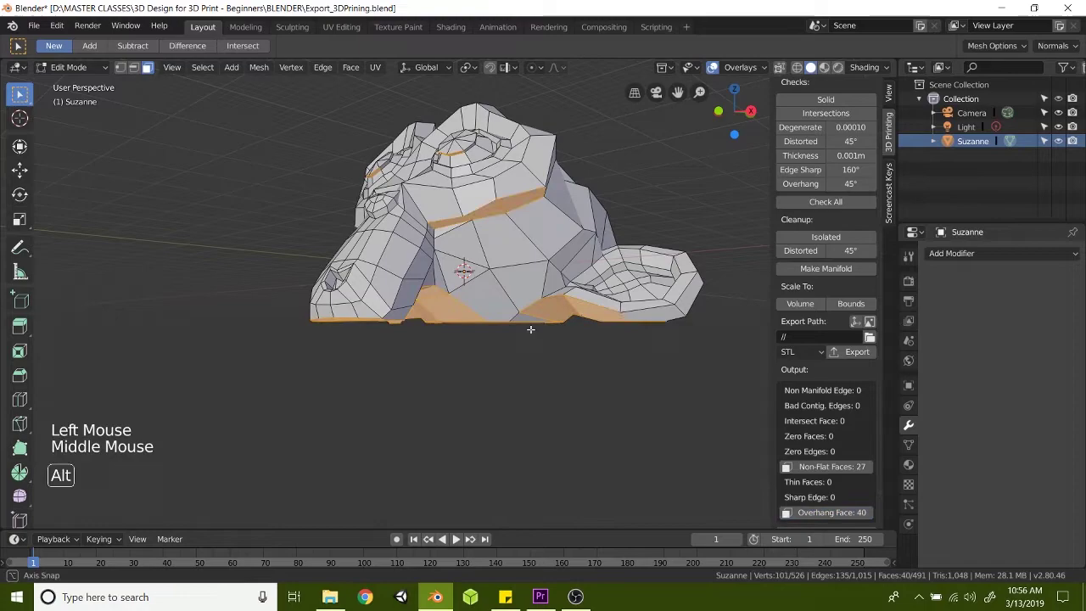
In edge select mode, move the upper edge of the overhang under one cheek slightly upward
alt+middle_drag(530, 329, 448, 266)
scroll(509, 203, up, 3)
scroll(444, 253, up, 2)
click(133, 67)
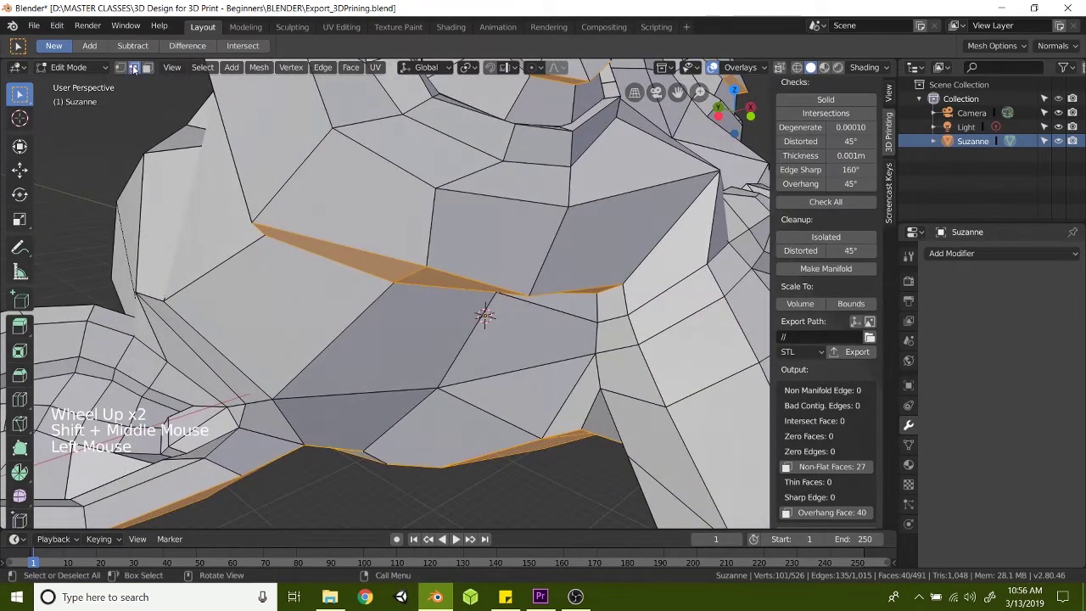
click(437, 269)
key(g)
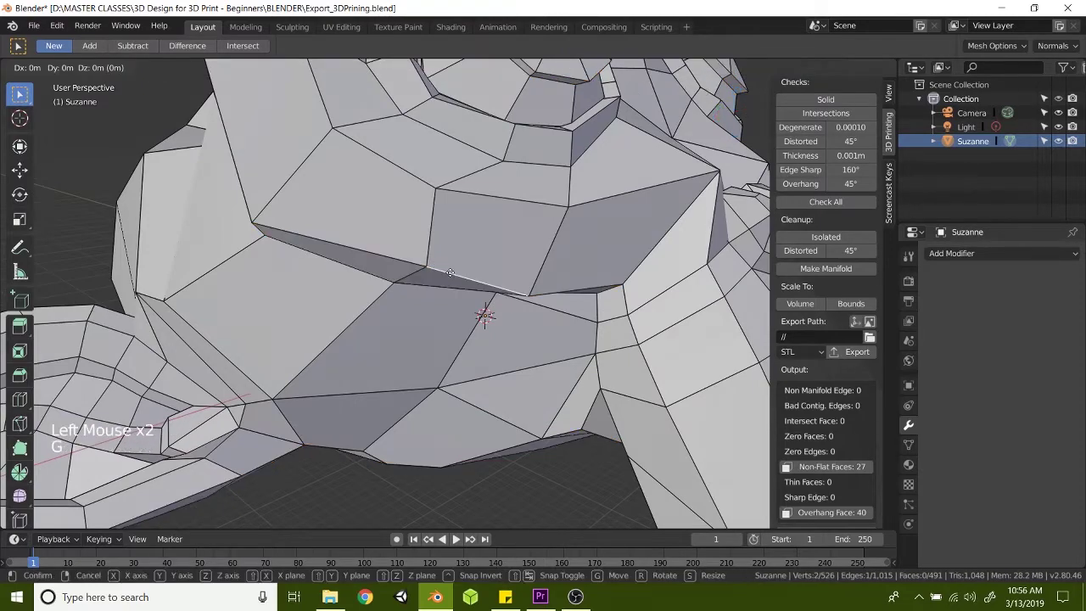
click(439, 254)
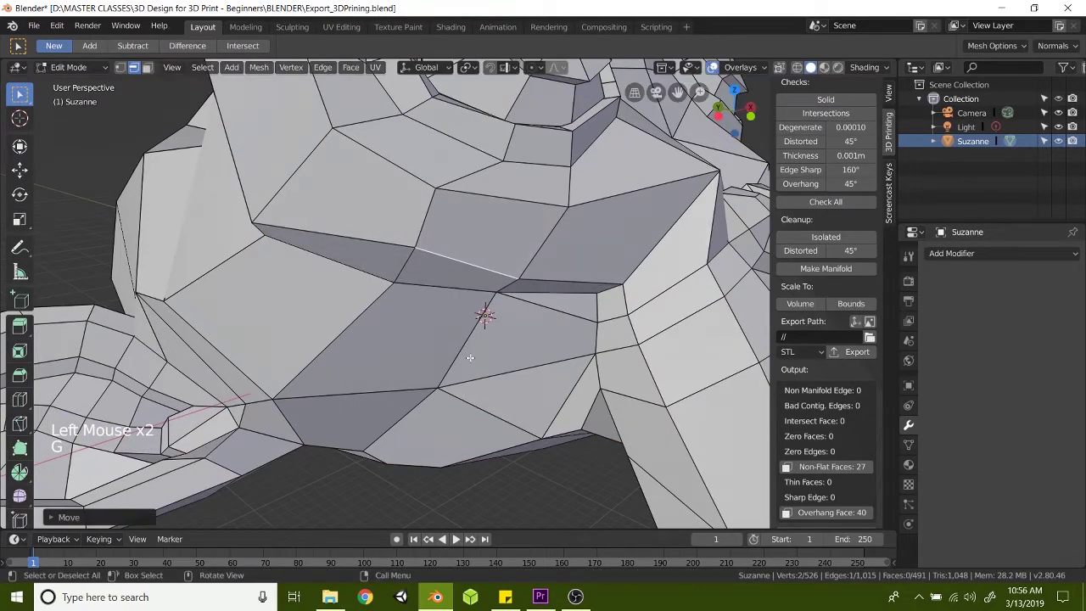
Move the upper overhang edge under the cheek on the other side of the face slightly upward
middle_drag(470, 357, 625, 324)
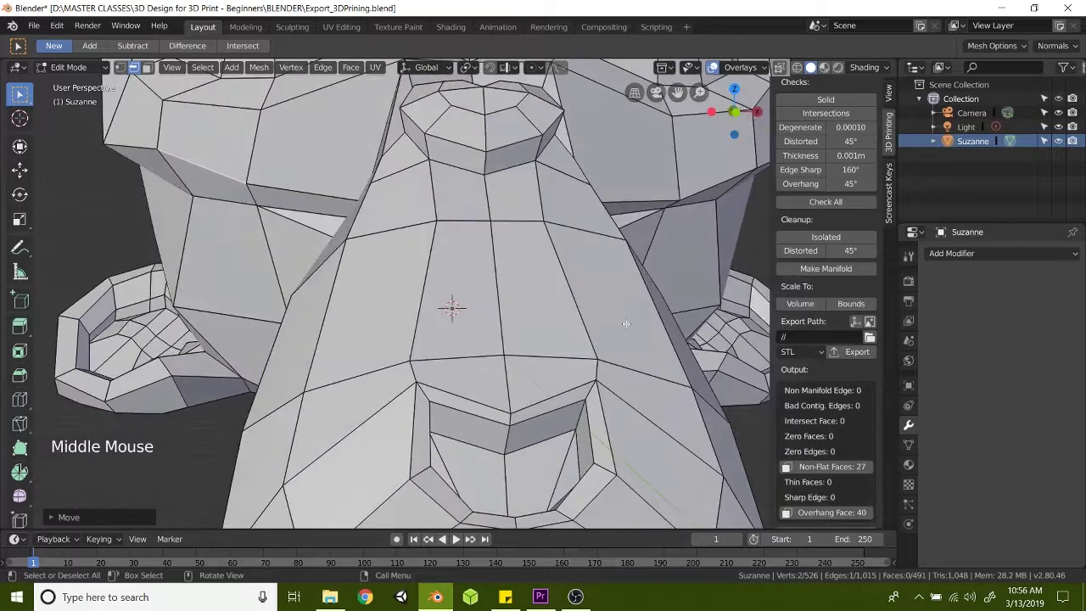
click(713, 188)
key(g)
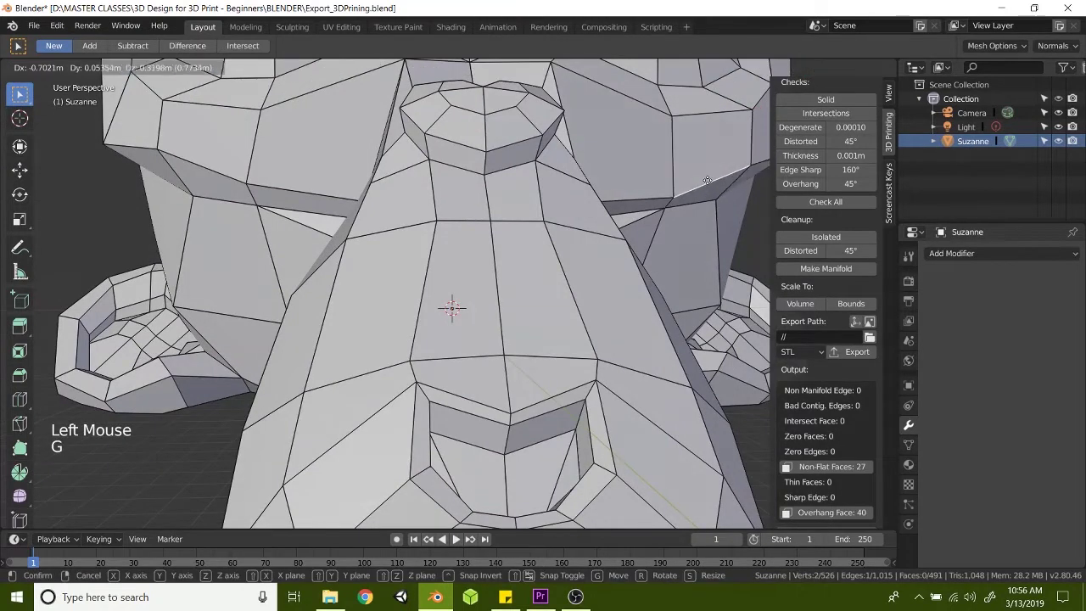
click(701, 169)
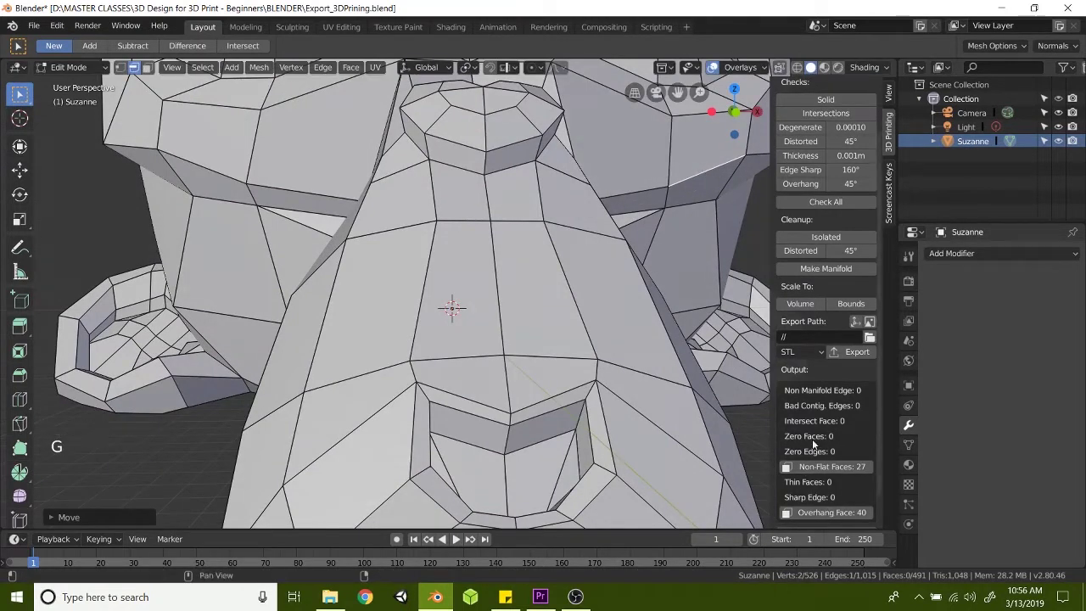
Rerun all print checks, reselect the flagged overhang faces and examine them from several angles around the head
click(797, 205)
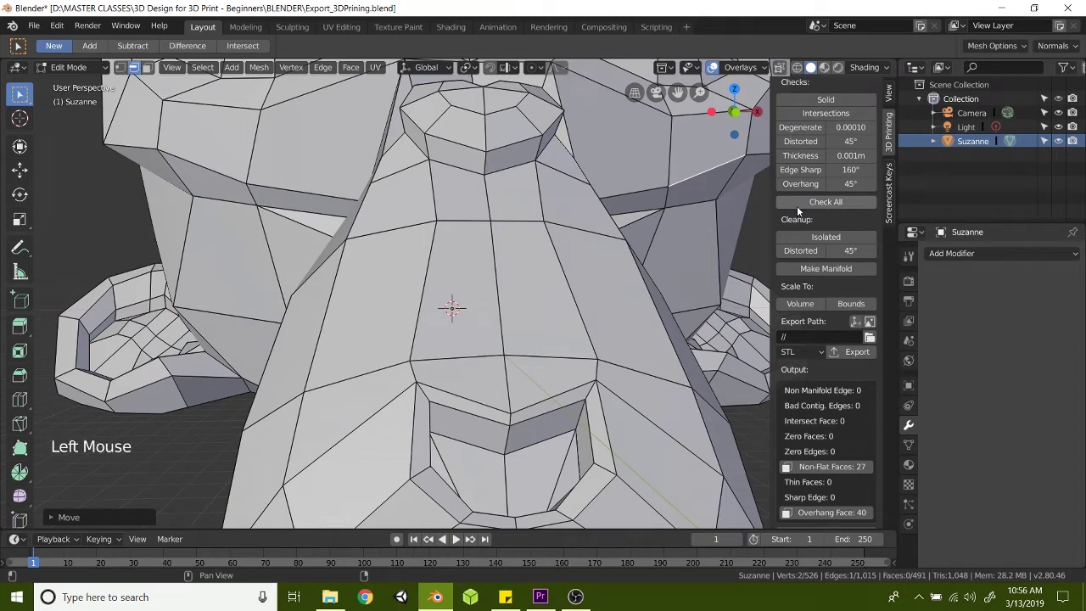
double_click(821, 514)
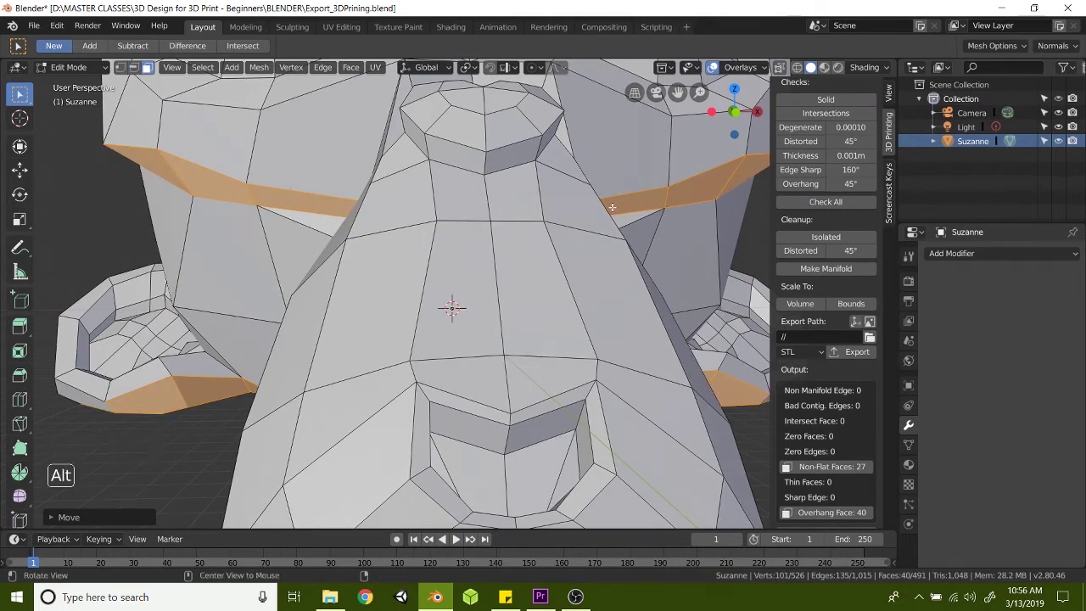
alt+middle_drag(707, 179, 443, 429)
scroll(509, 189, down, 2)
scroll(407, 305, up, 3)
scroll(370, 325, up, 1)
scroll(381, 260, down, 3)
scroll(392, 290, down, 2)
alt+scroll(392, 290, down, 2)
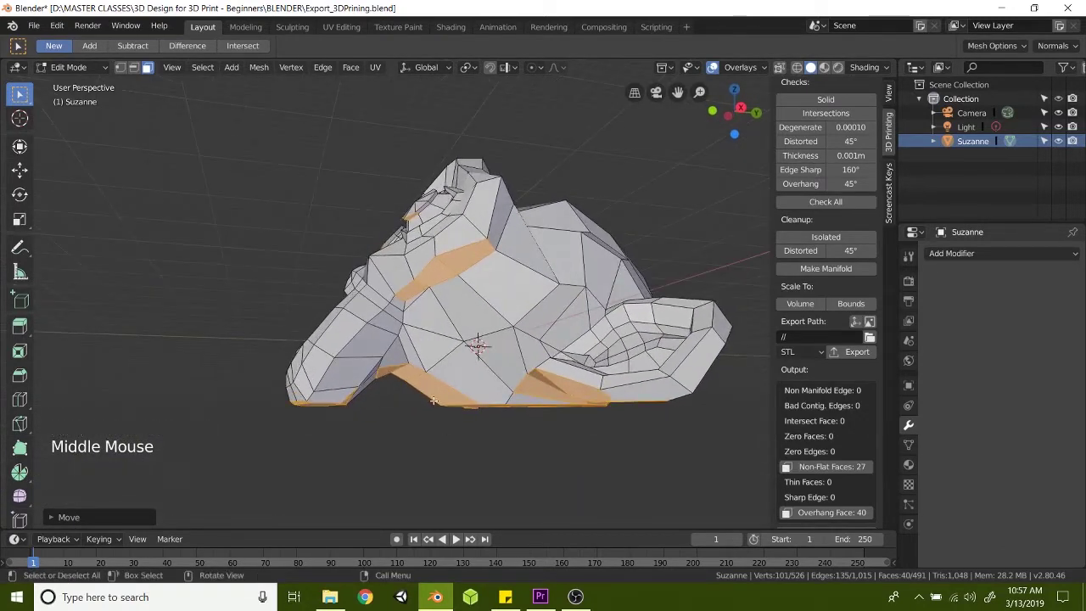
alt+middle_drag(396, 371, 889, 229)
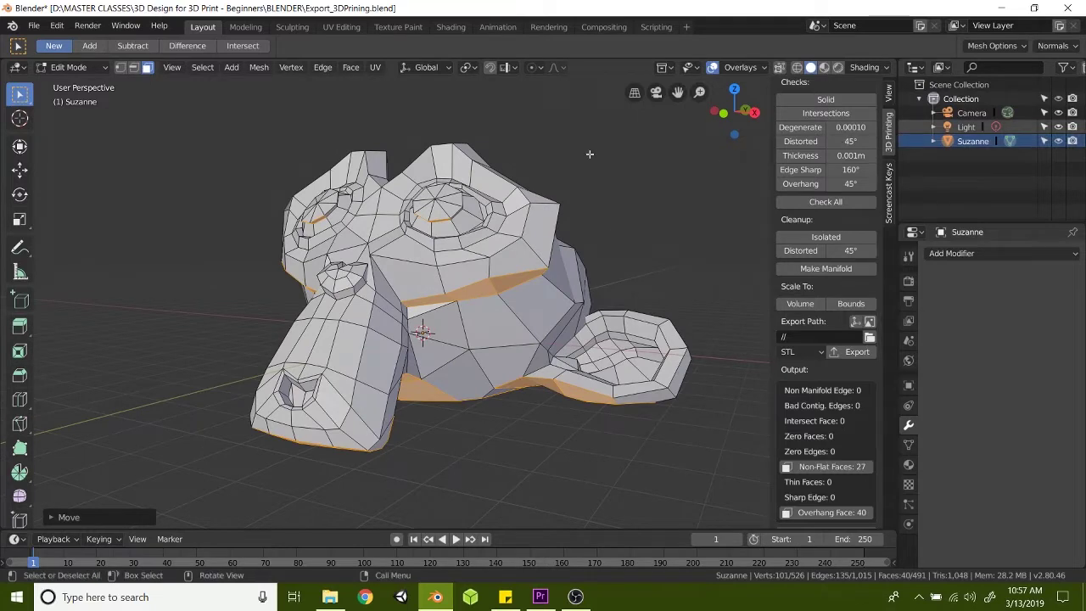
Return Suzanne to Object Mode, select it and set the export path to the FINAL STLs folder
key(Tab)
click(950, 142)
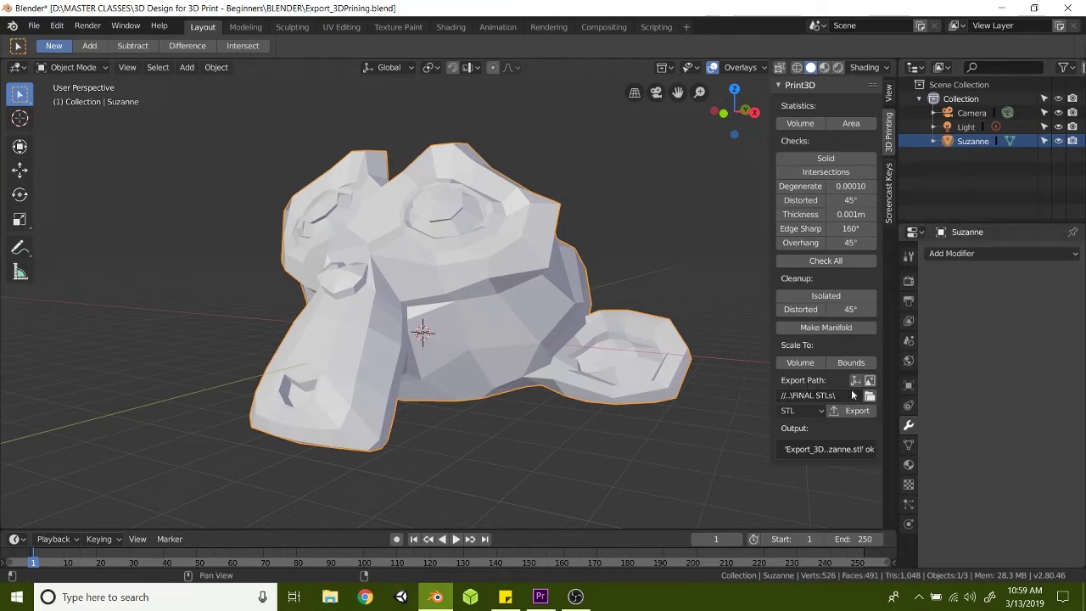
click(870, 397)
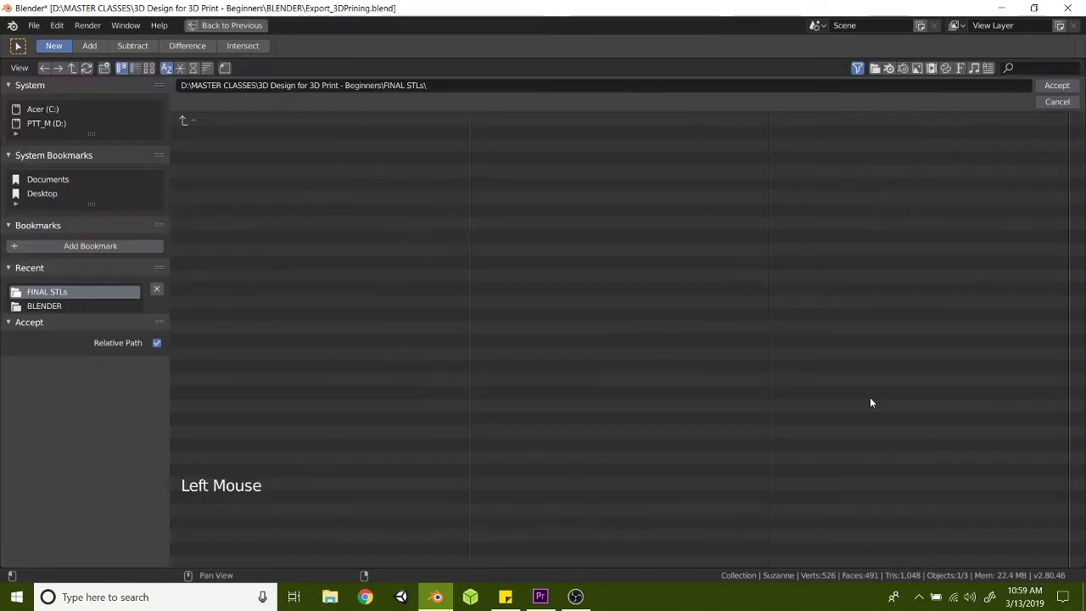
double_click(182, 120)
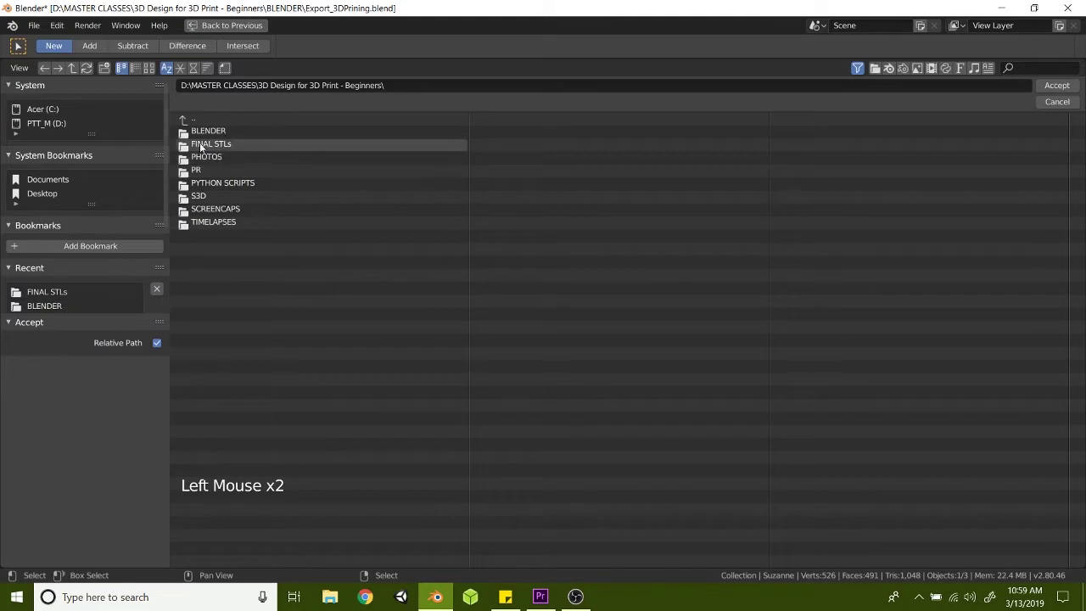
double_click(205, 146)
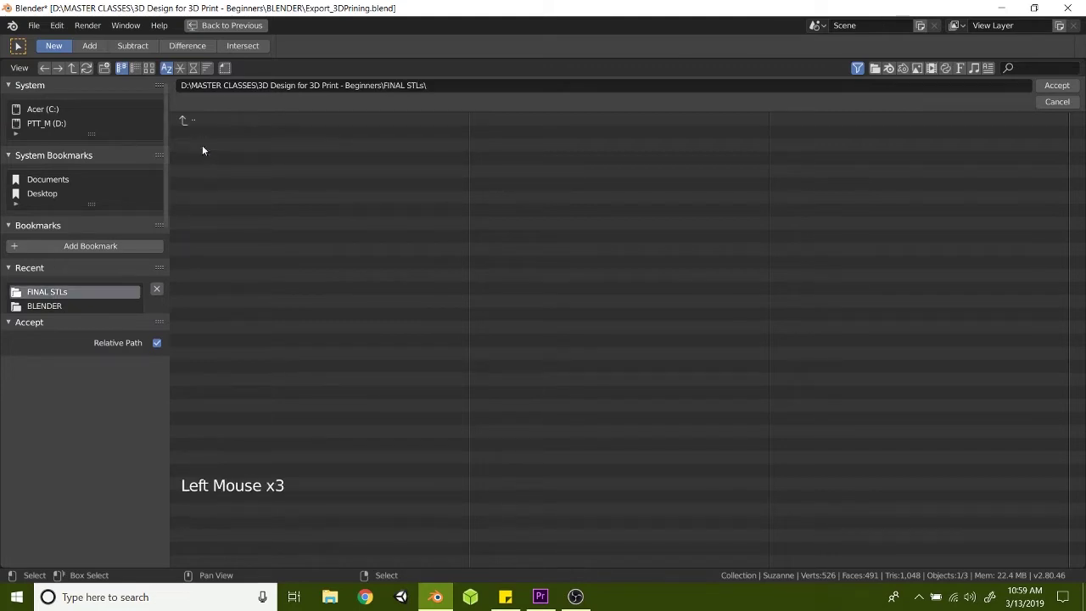
click(1058, 86)
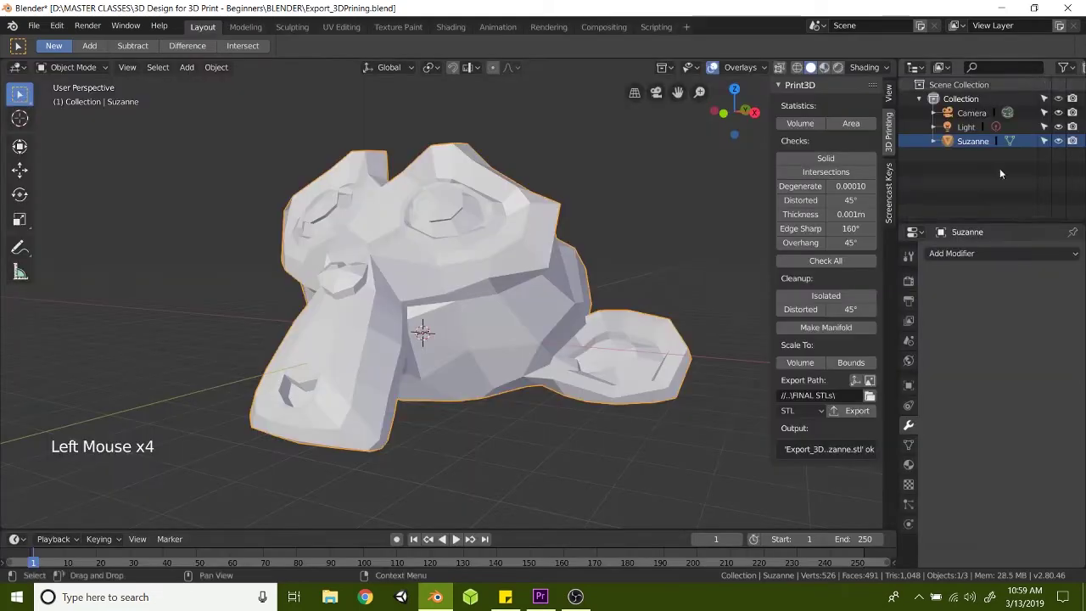
Export the Suzanne model for 3D printing in STL format
click(817, 413)
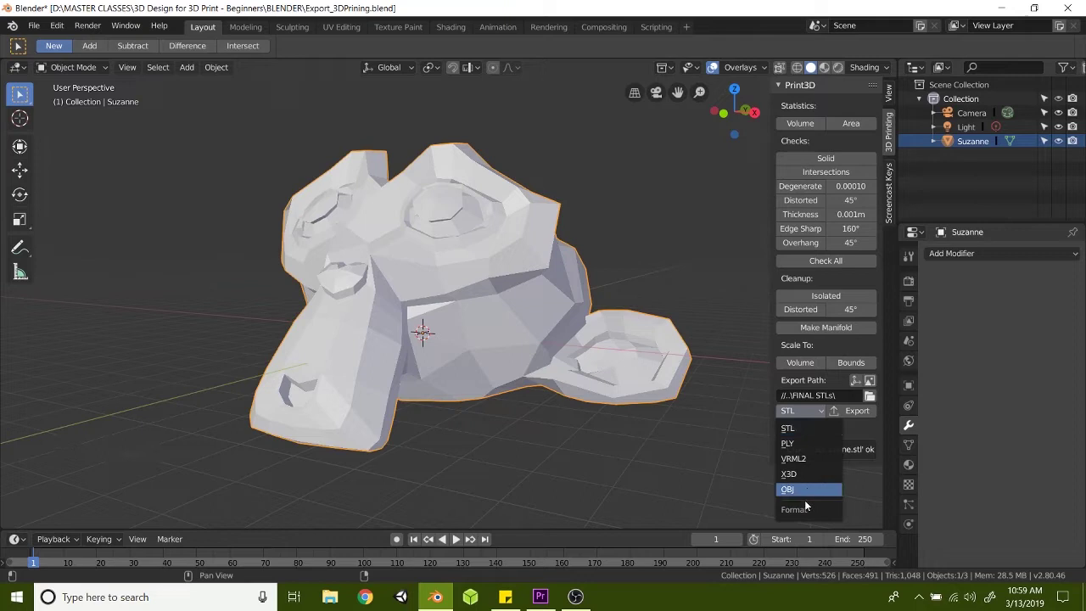
click(792, 430)
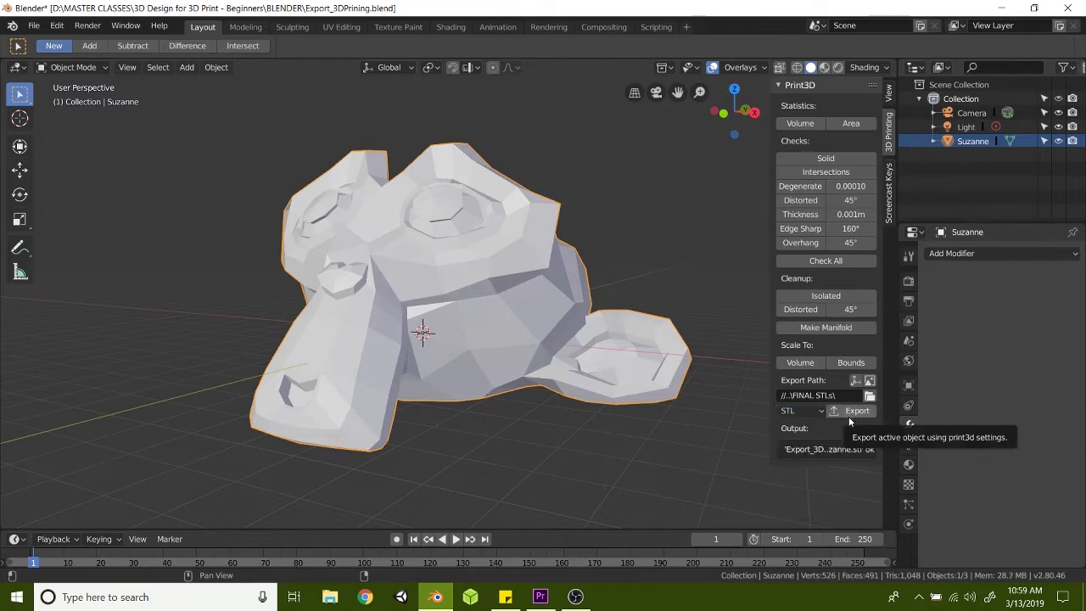
click(848, 416)
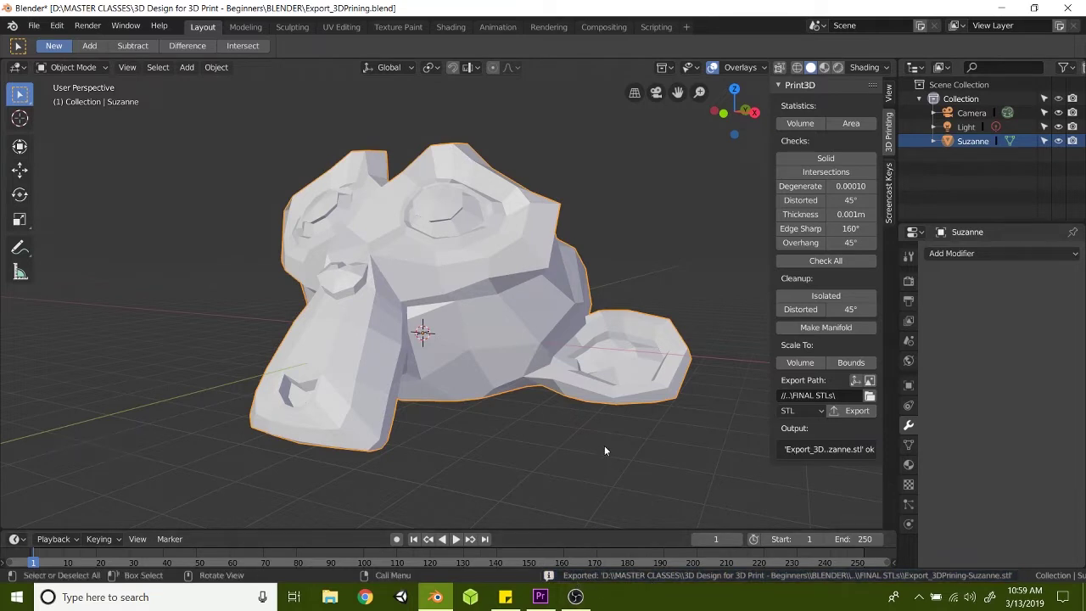
Switch to the FINAL STLs folder in File Explorer and open Export_3DPrining-Suzanne in Simplify3D
key(alt+Tab)
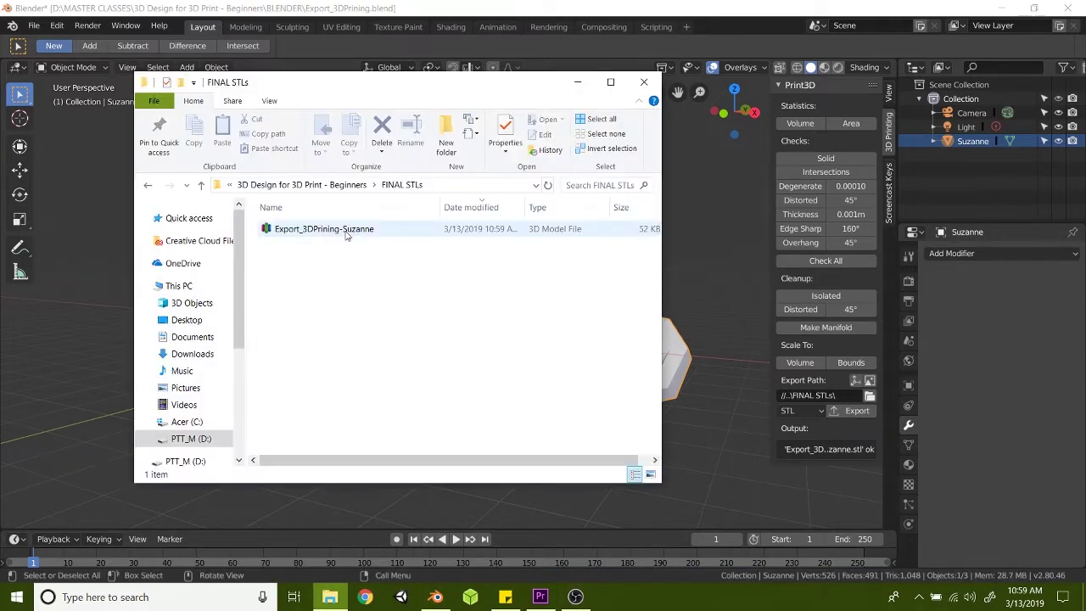
click(357, 229)
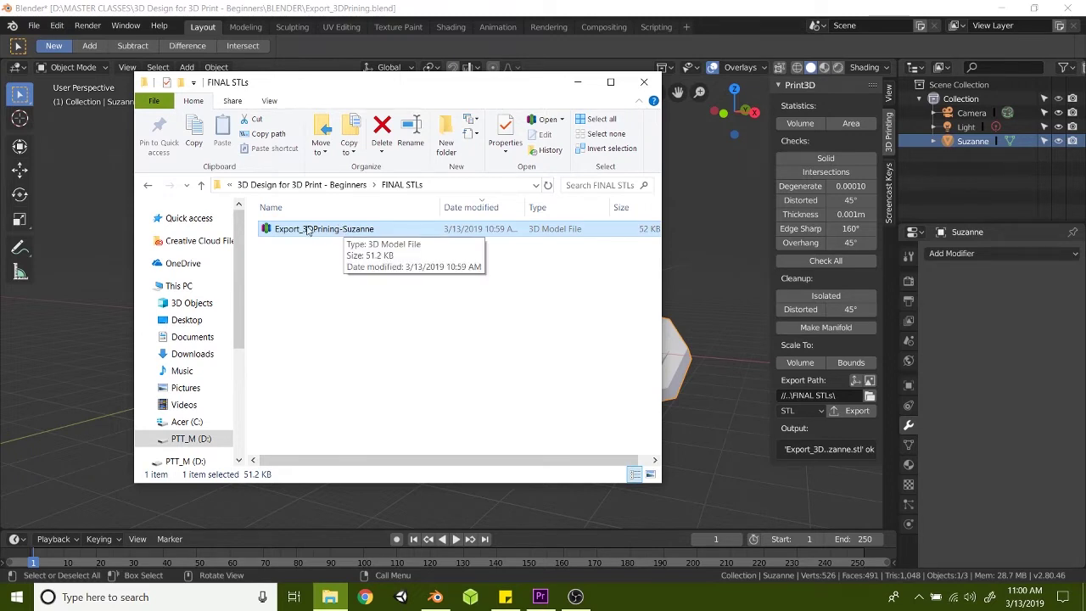
click(353, 280)
click(269, 230)
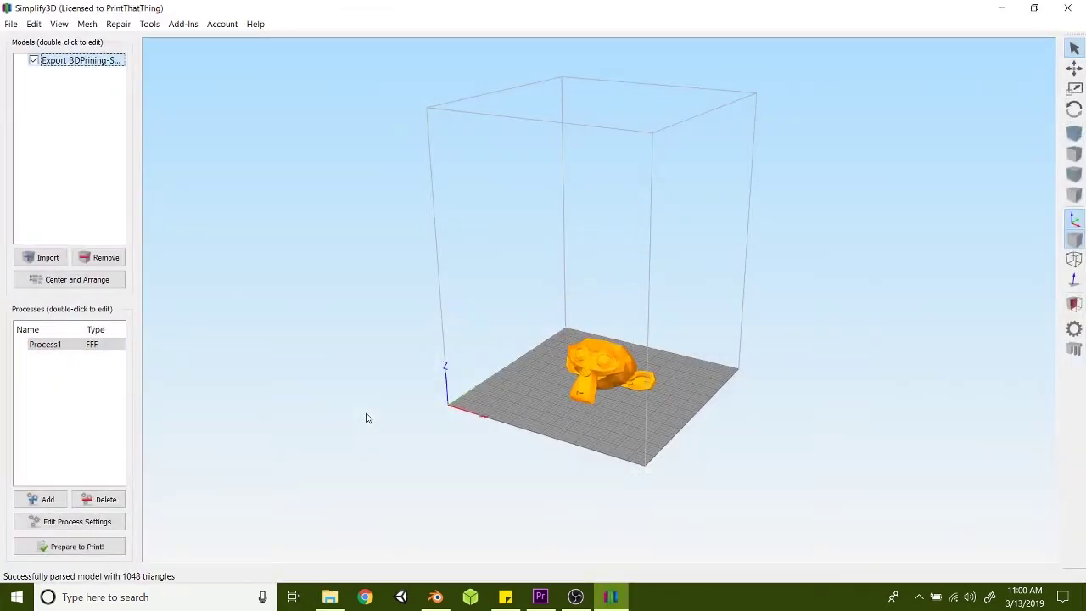
Examine the imported Suzanne model up close on the build plate
scroll(546, 417, up, 5)
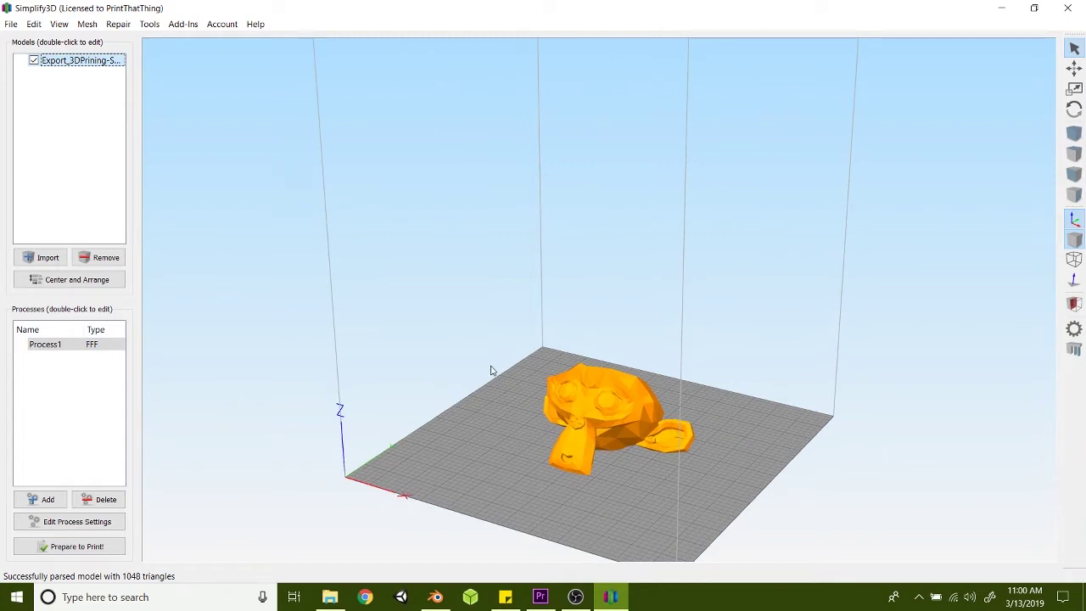
right_drag(509, 420, 492, 319)
scroll(493, 319, up, 5)
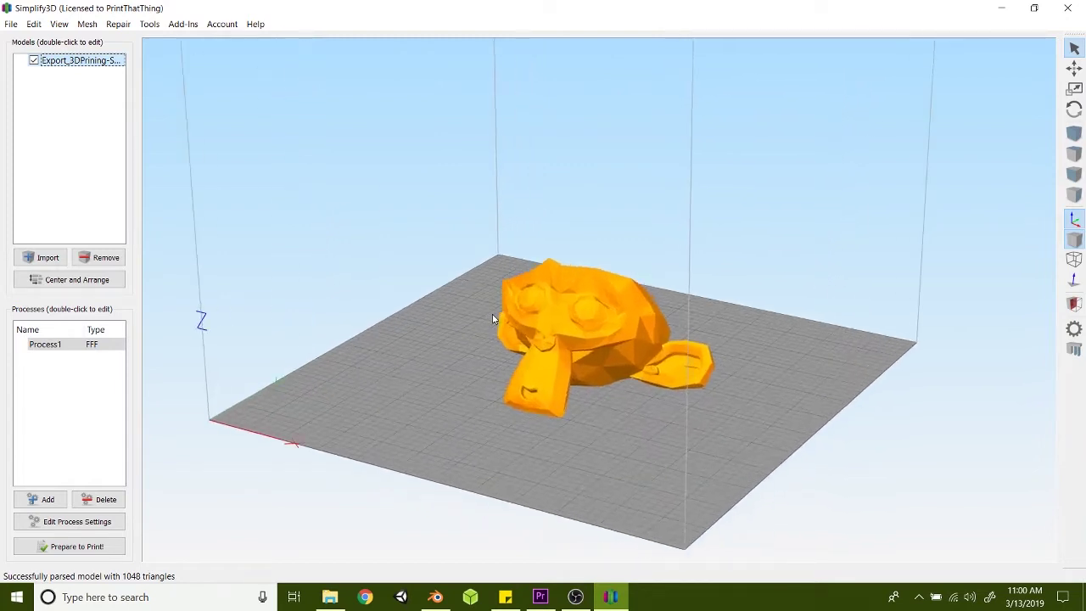
drag(492, 318, 420, 312)
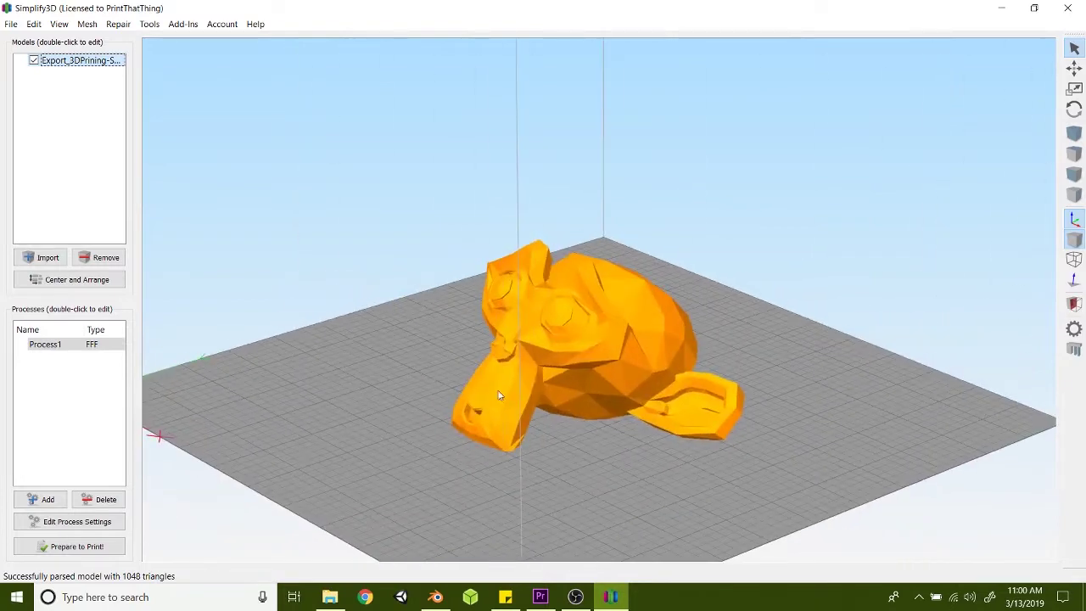
Set the infill percentage of Process1 to 11%, collapse its advanced settings and apply the change
double_click(50, 345)
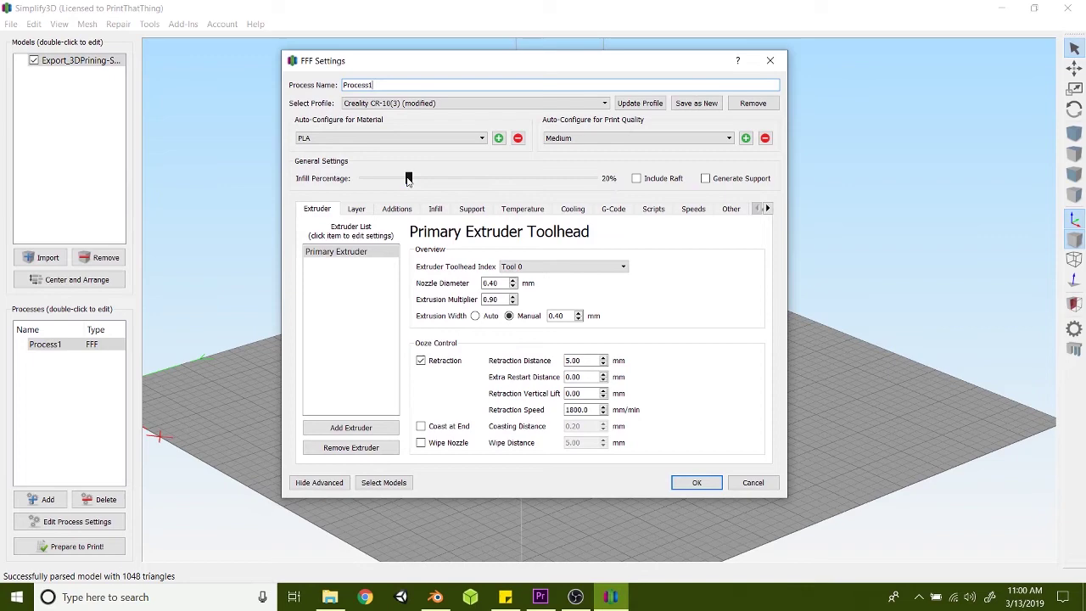
mouse_move(408, 180)
mouse_down()
mouse_move(376, 180)
mouse_move(388, 180)
mouse_up()
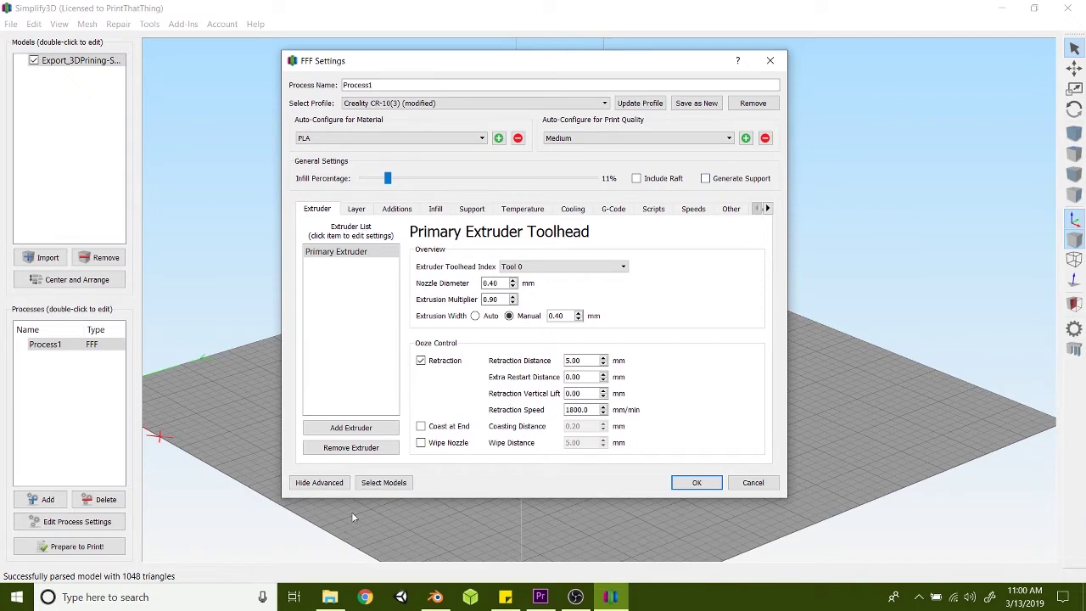
click(315, 482)
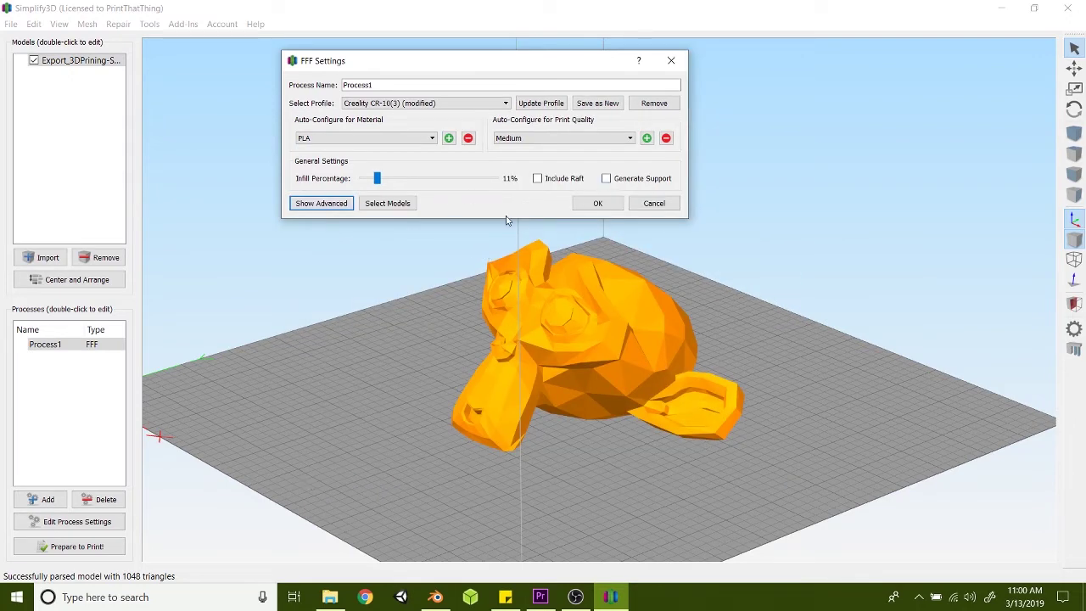
click(598, 204)
Scale the Suzanne model uniformly to 50% of its size on the build plate
scroll(898, 526, up, 2)
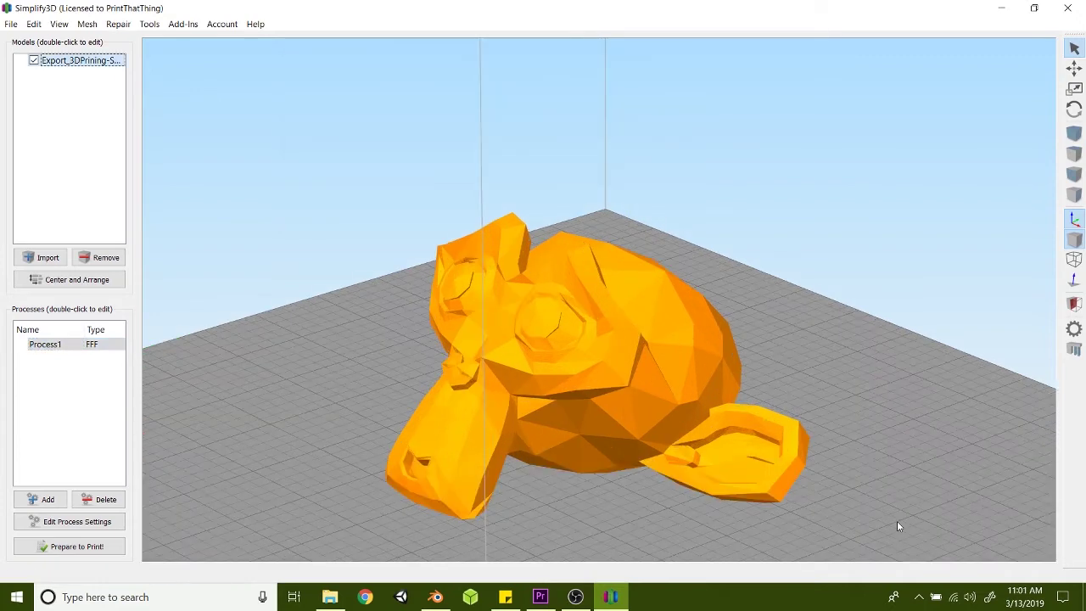
double_click(634, 382)
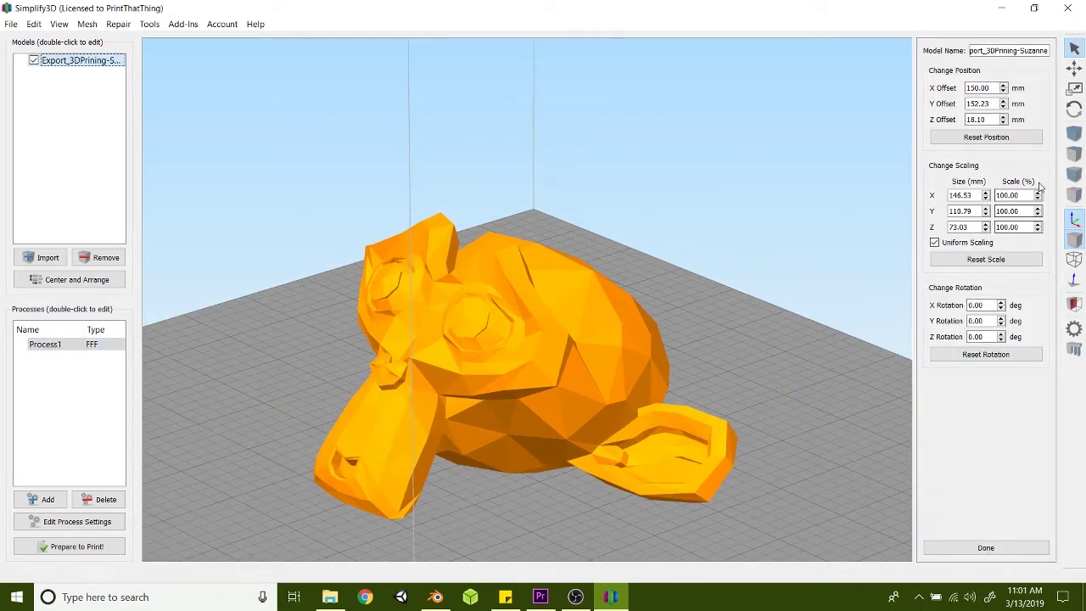
click(1006, 195)
text(50)
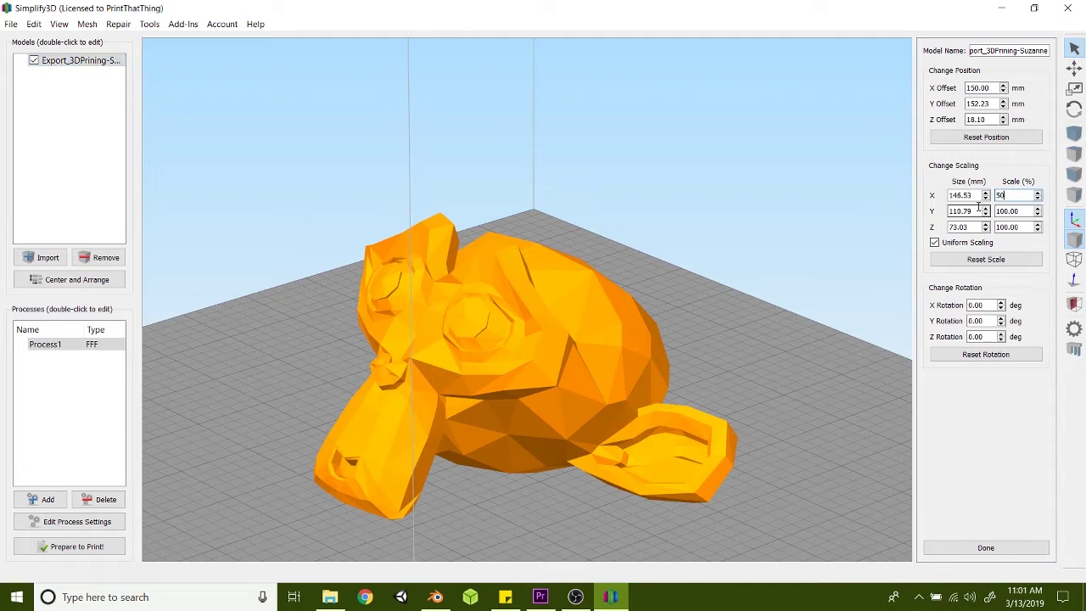
key(Return)
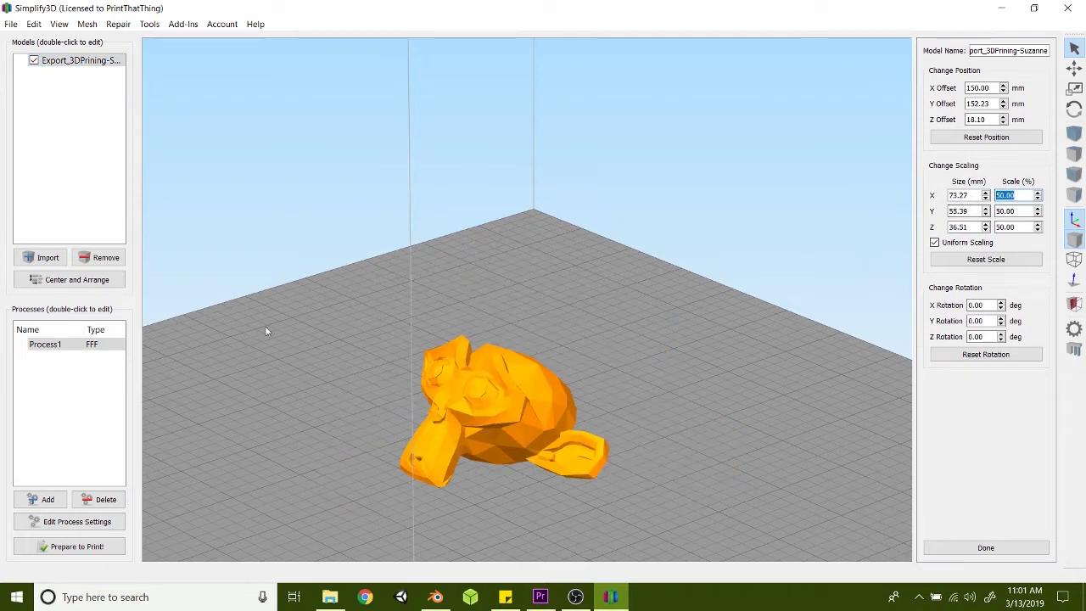
Slice Suzanne for printing and scrub the toolpath preview's maximum layer down to 6 and back up to 147 to inspect the layers
click(56, 545)
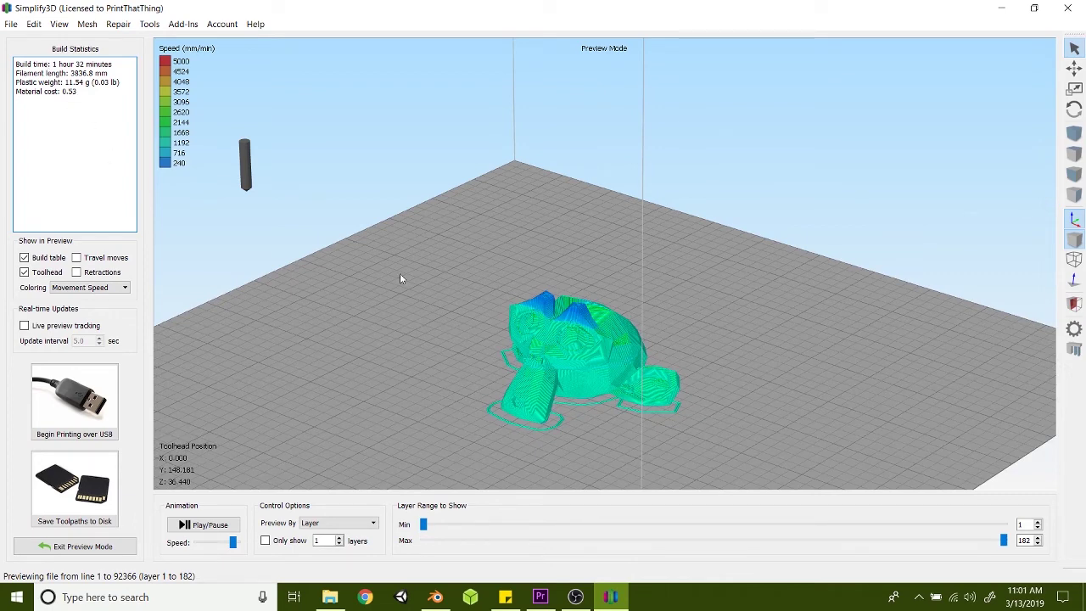
right_drag(426, 283, 405, 105)
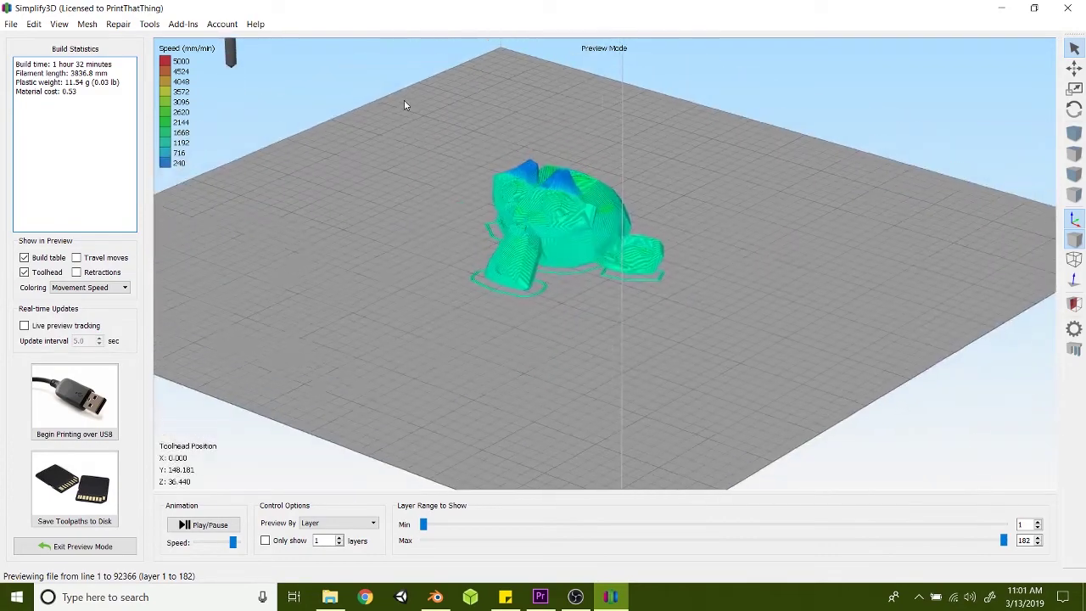
scroll(517, 225, up, 6)
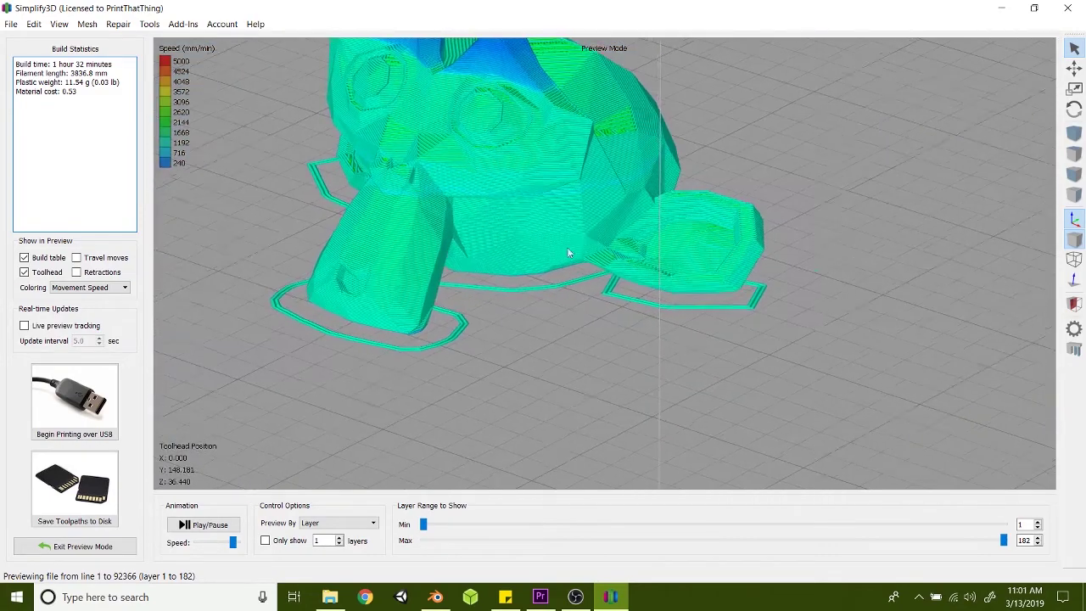
scroll(593, 288, down, 2)
drag(617, 316, 655, 299)
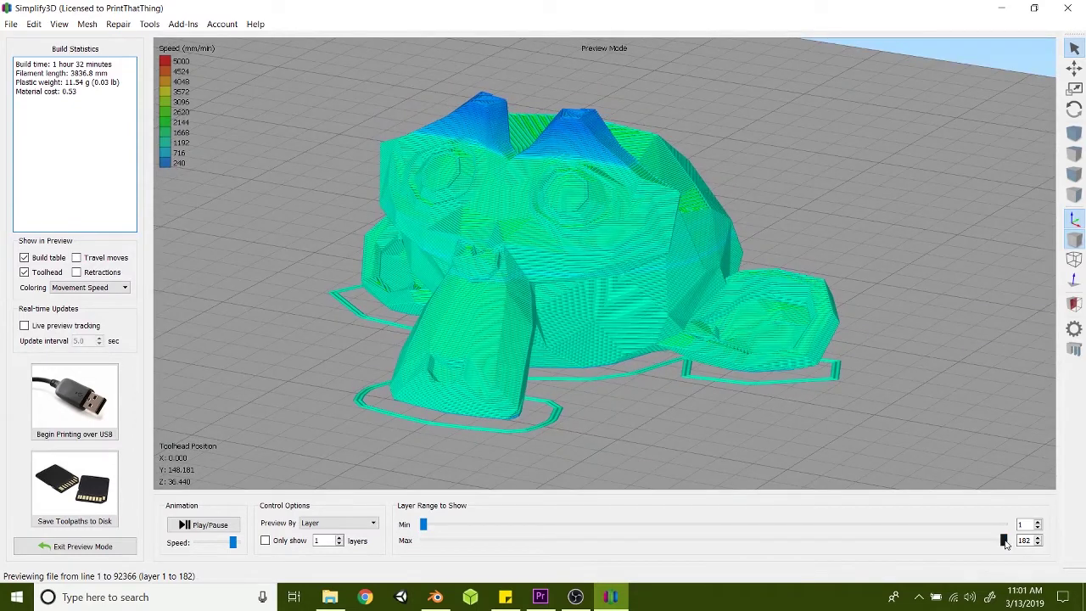
drag(990, 550, 464, 604)
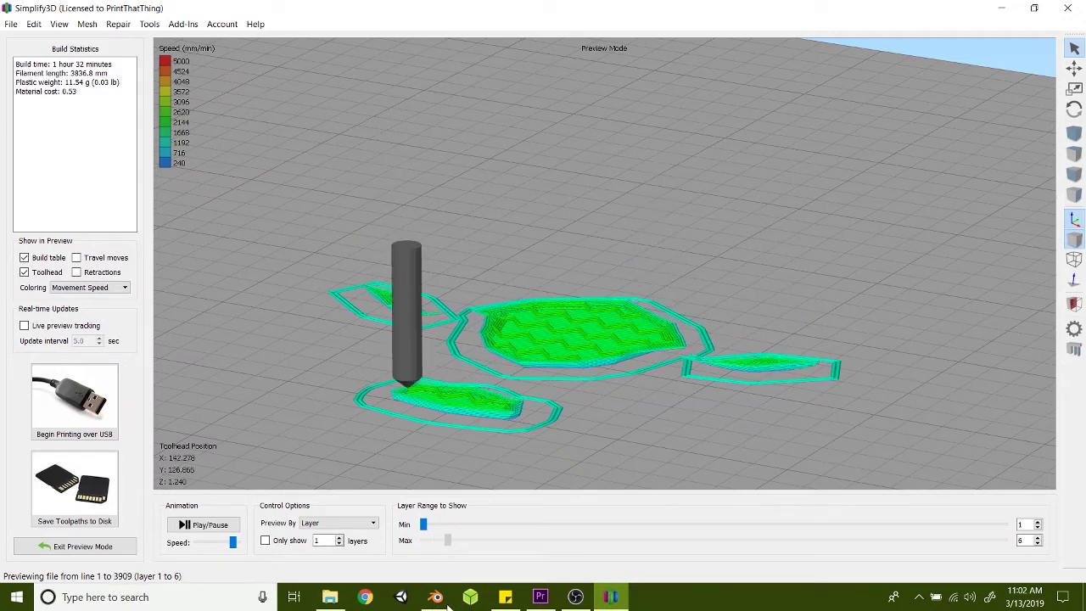
drag(506, 604, 868, 604)
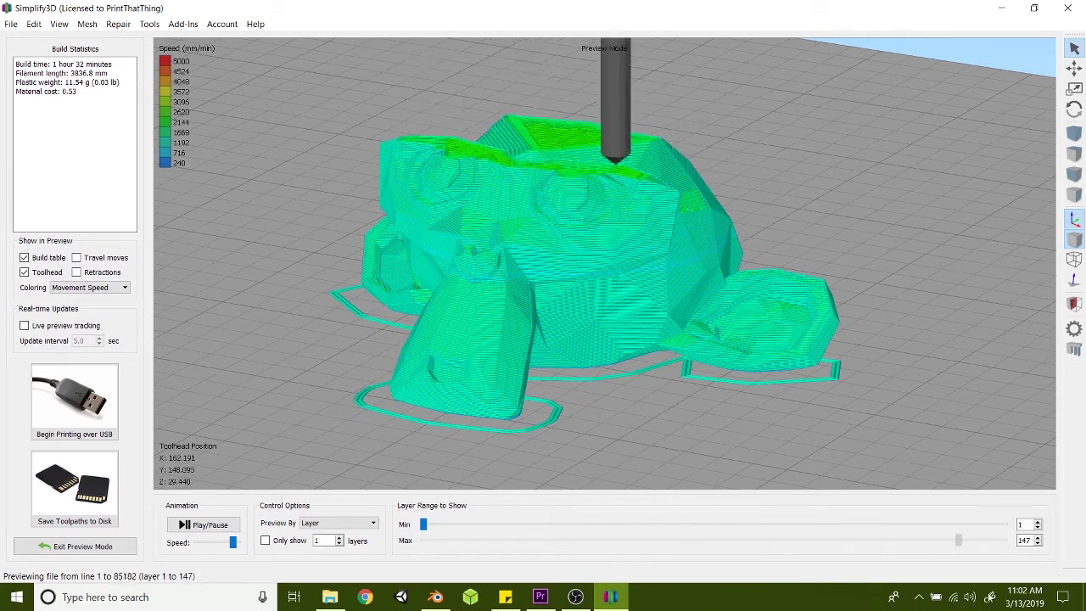